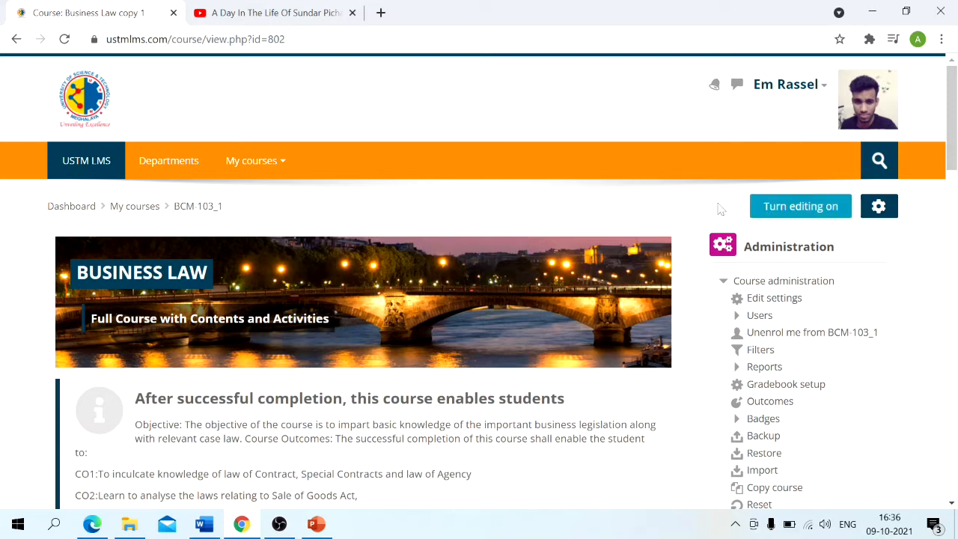
# - Turn on editing for the Business Law course and go to the Unit 1 section
pyautogui.click(773, 211)
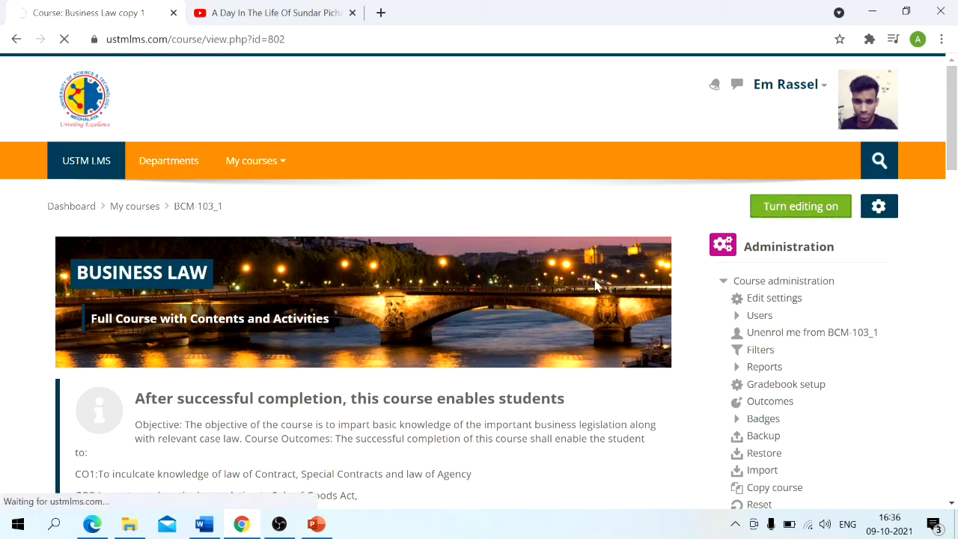
pyautogui.scroll(-4, 595, 284)
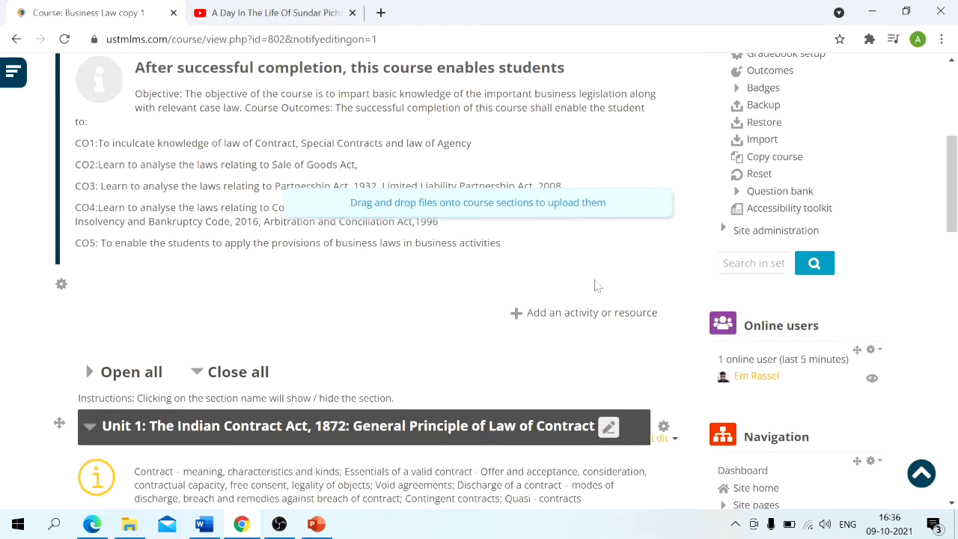
pyautogui.scroll(1, 295, 266)
pyautogui.scroll(-1, 293, 267)
pyautogui.scroll(3, 293, 268)
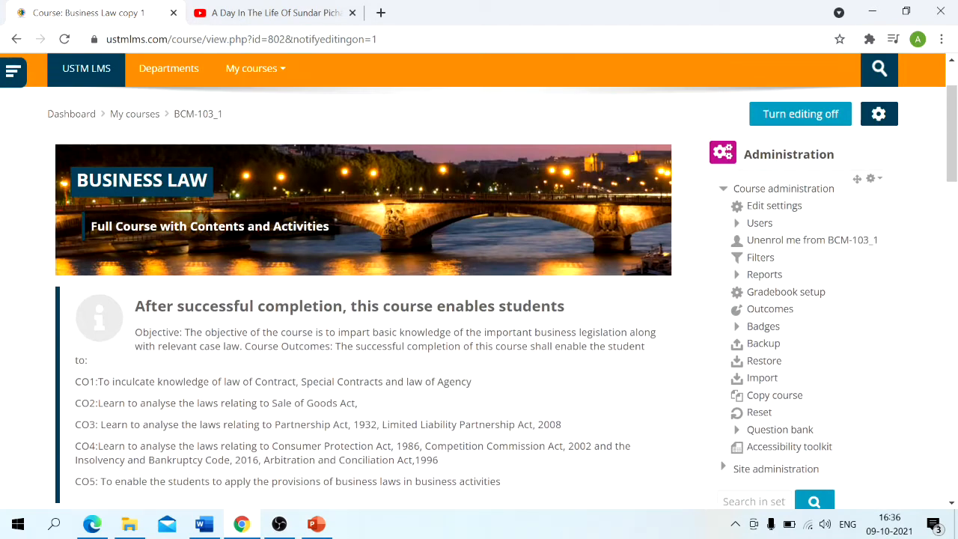
pyautogui.scroll(-3, 189, 366)
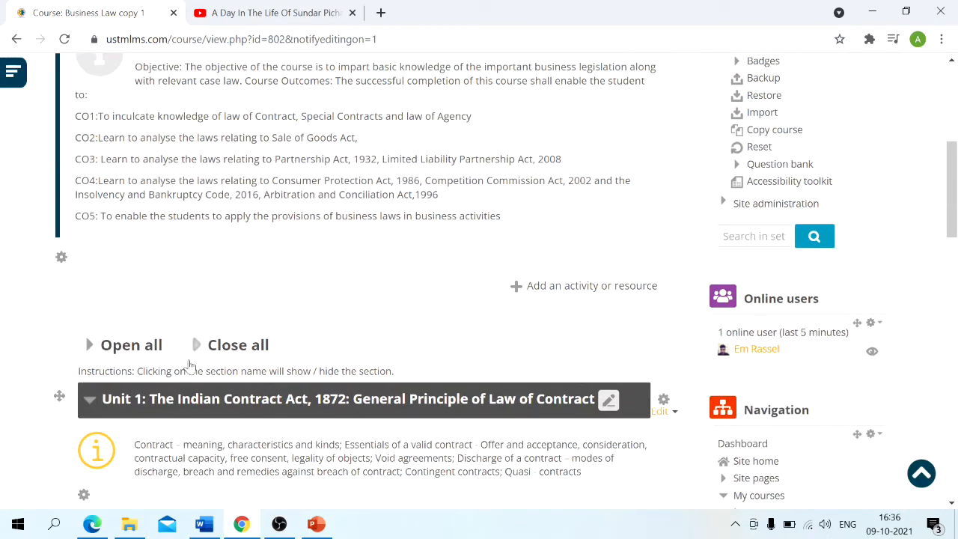
pyautogui.scroll(-2, 372, 325)
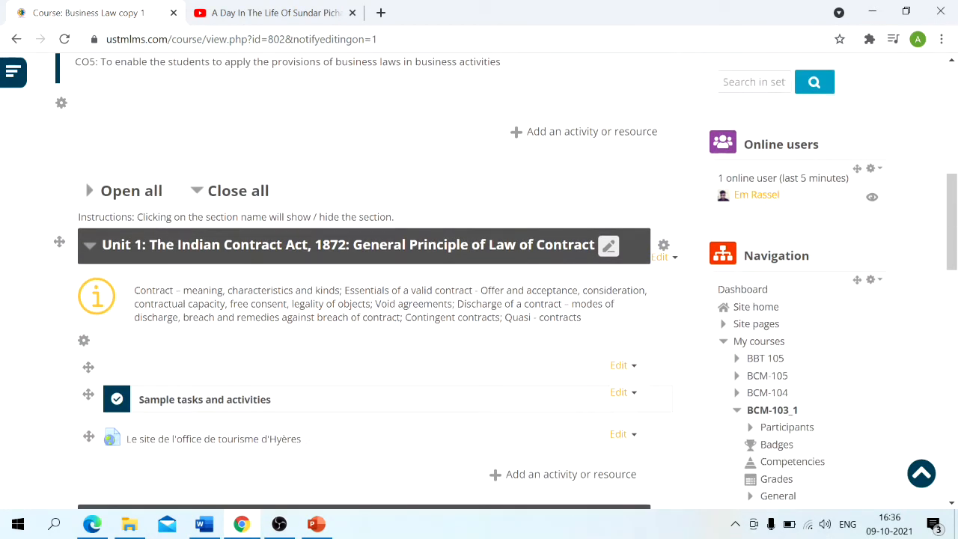
# - Collapse and re-expand the Unit 1 section on the Indian Contract Act, 1872: General Principle of Law of Contract
pyautogui.click(190, 262)
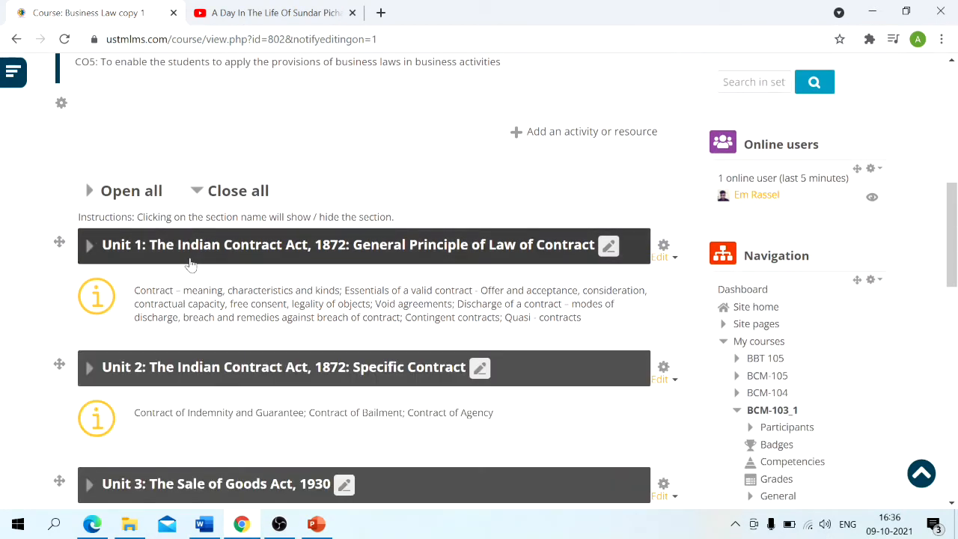
pyautogui.click(190, 262)
pyautogui.scroll(-2, 198, 247)
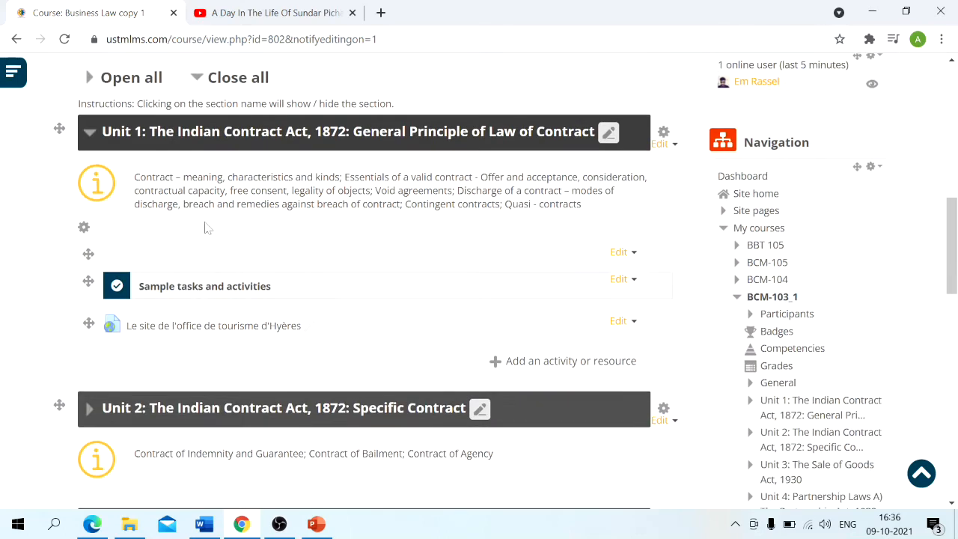
pyautogui.click(237, 143)
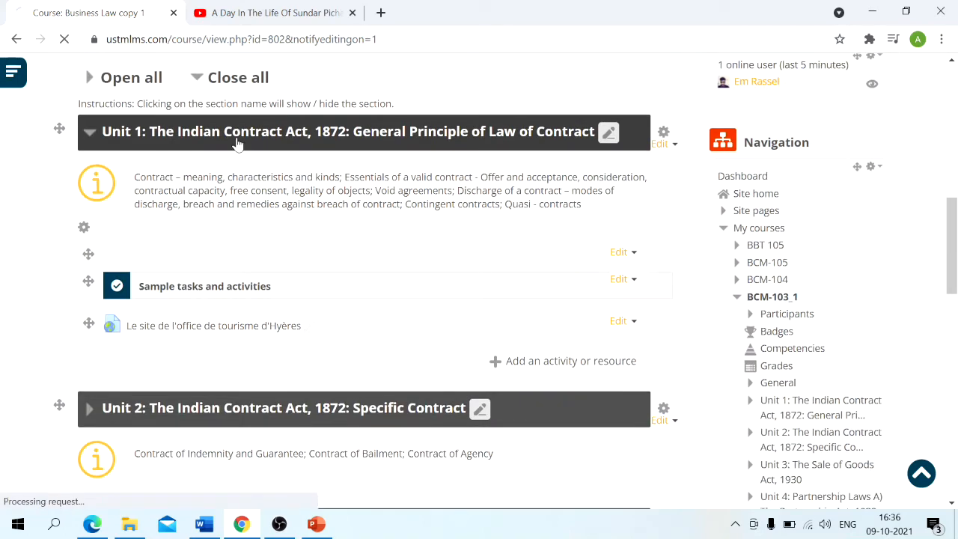
pyautogui.scroll(1, 227, 256)
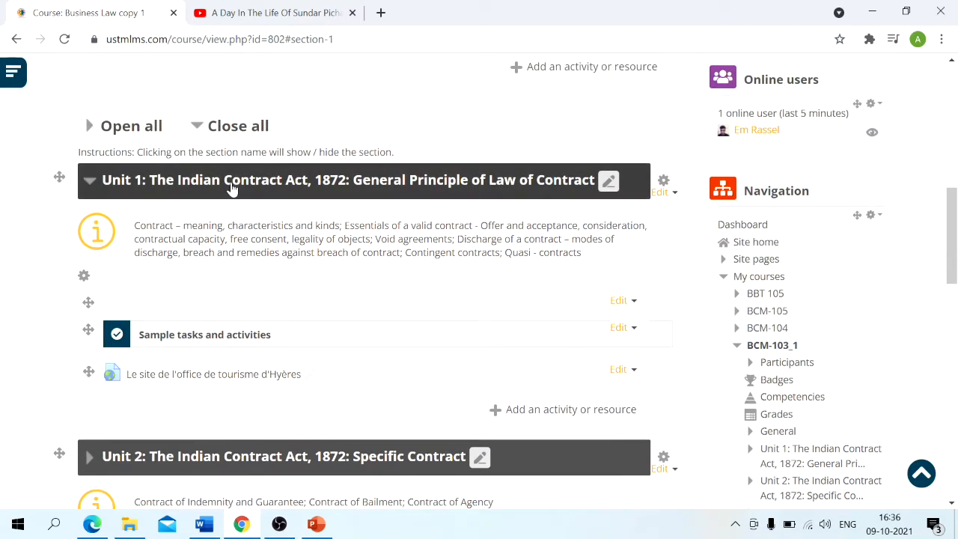
pyautogui.click(233, 196)
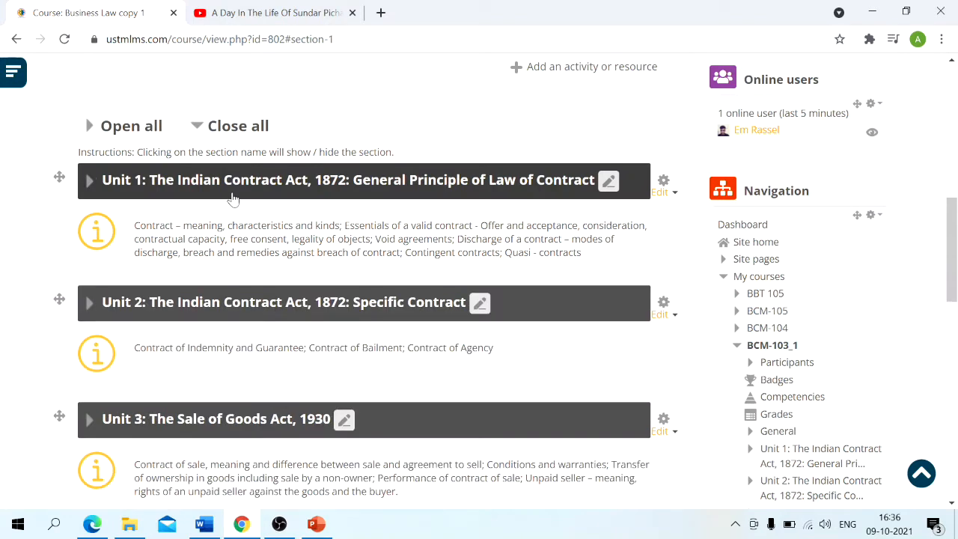
pyautogui.click(232, 196)
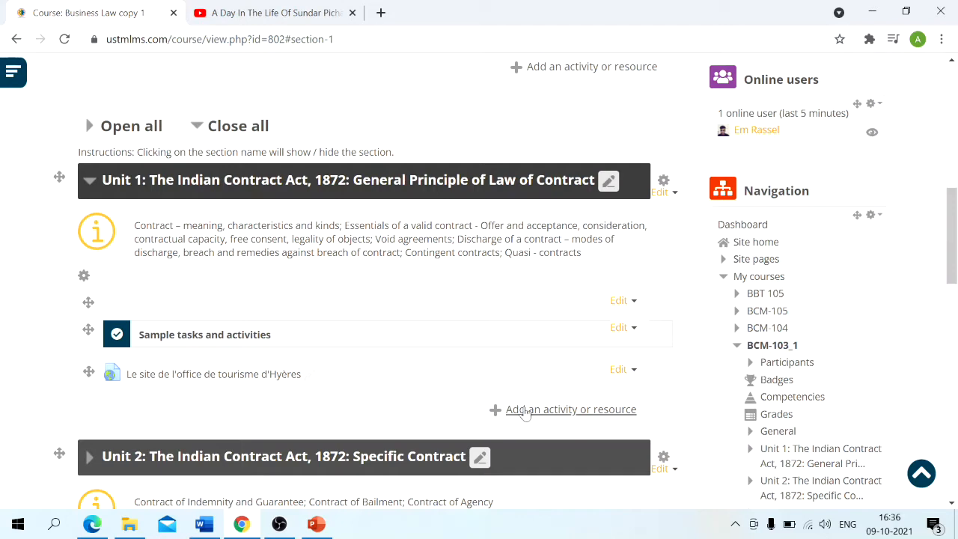
# - Start adding a new Label to Unit 1 and place the cursor in its label text
pyautogui.click(524, 411)
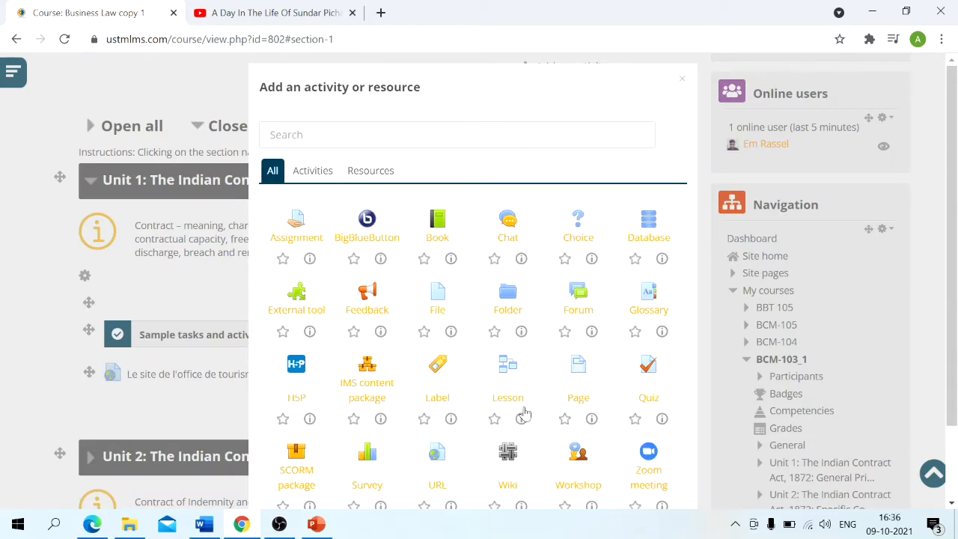
pyautogui.click(434, 372)
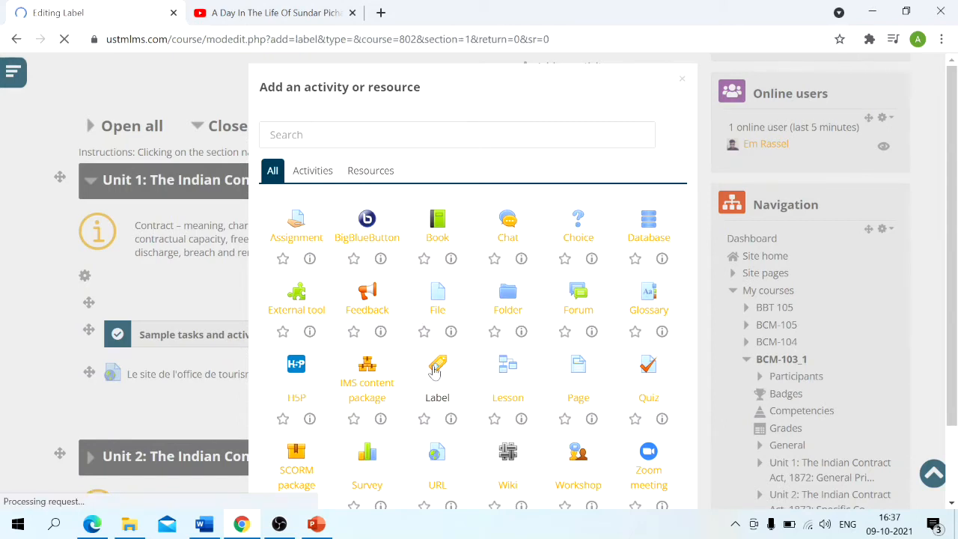
pyautogui.scroll(-3, 434, 372)
pyautogui.scroll(2, 435, 372)
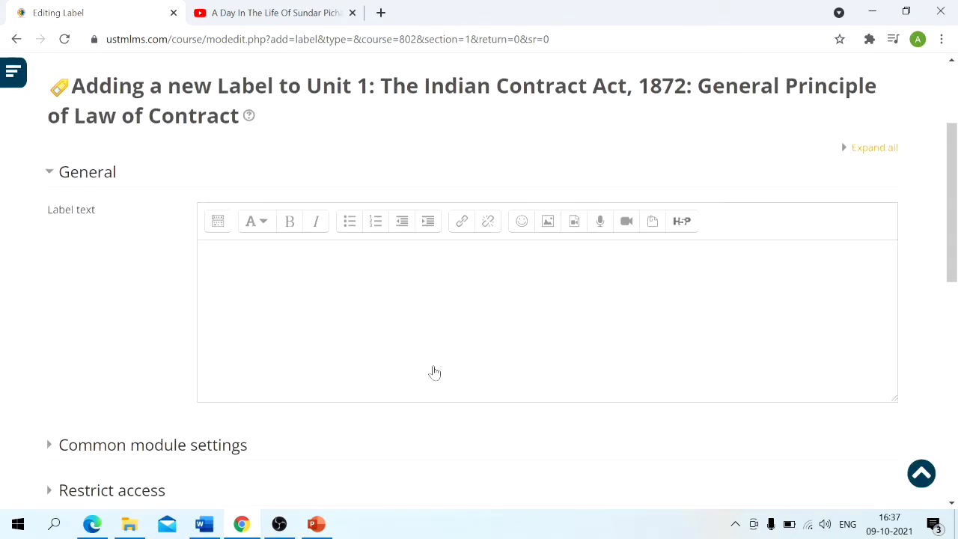
pyautogui.click(438, 329)
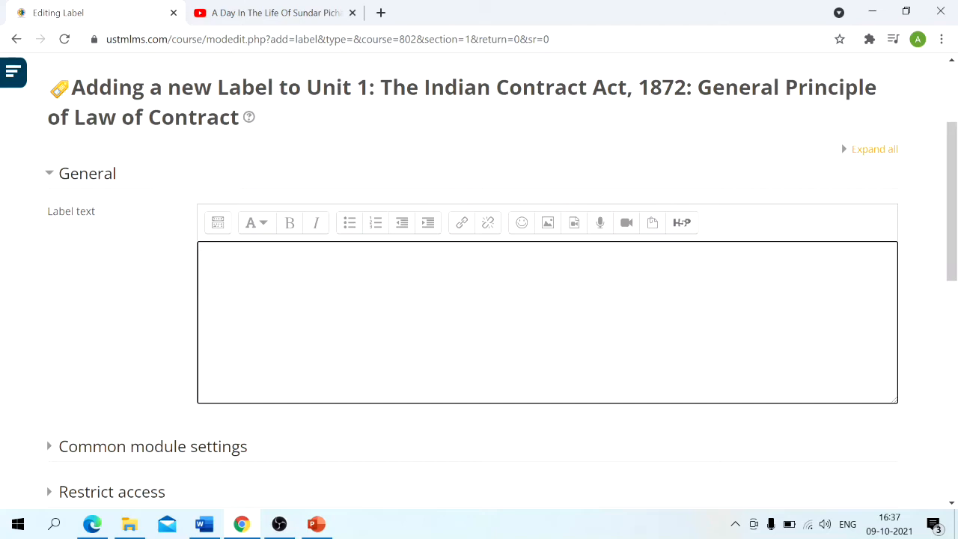
# - Copy the opening paragraphs of the YouTube video's description, through "it helps us a lot!", and return to the label form
pyautogui.click(213, 7)
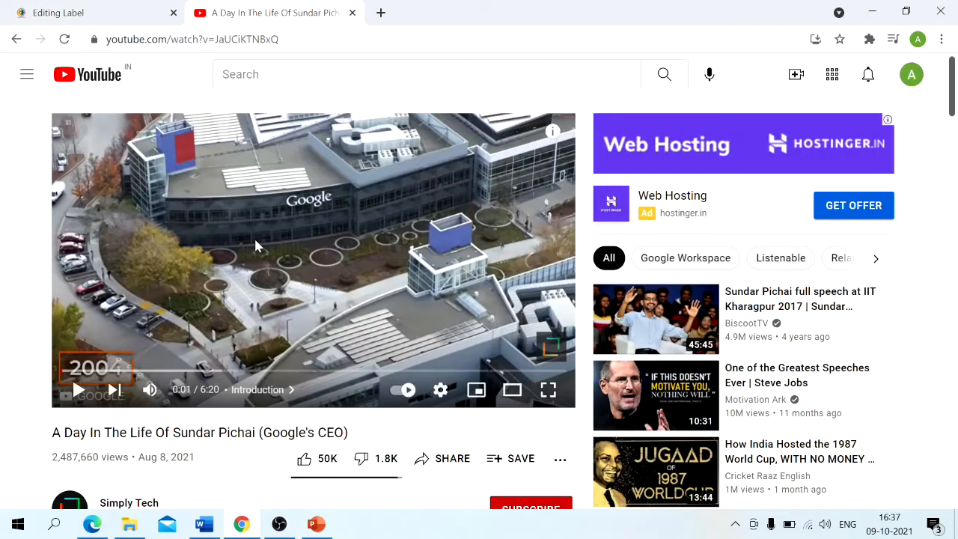
pyautogui.scroll(-2, 256, 245)
pyautogui.scroll(-1, 314, 428)
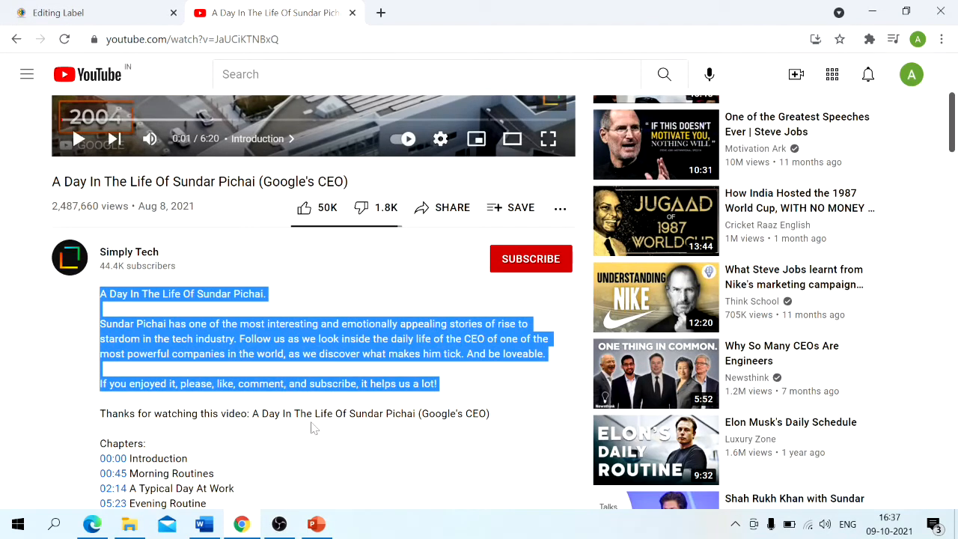
pyautogui.click(126, 8)
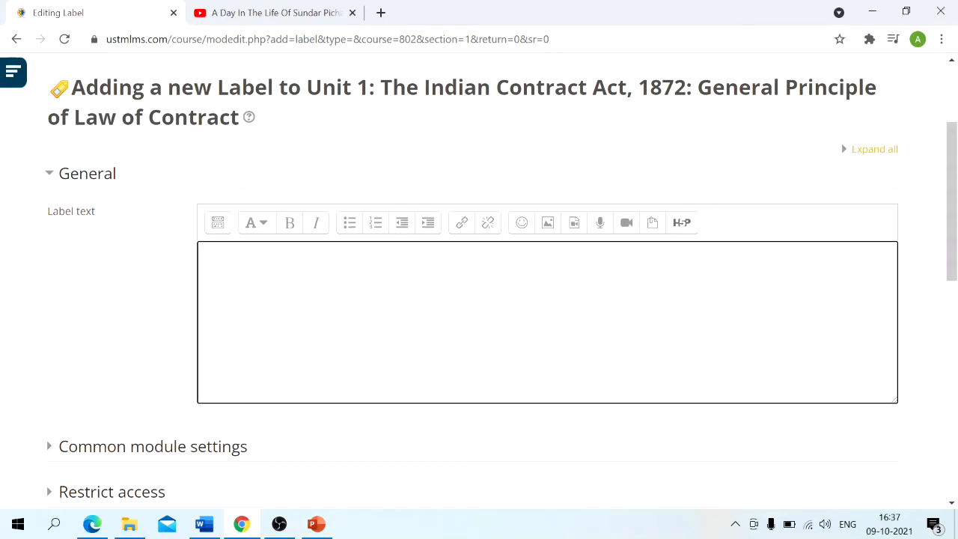
# - Enter "heading" in the label text and format it as Heading (medium)
pyautogui.write('heading')
pyautogui.moveTo(238, 254); pyautogui.dragTo(191, 257)
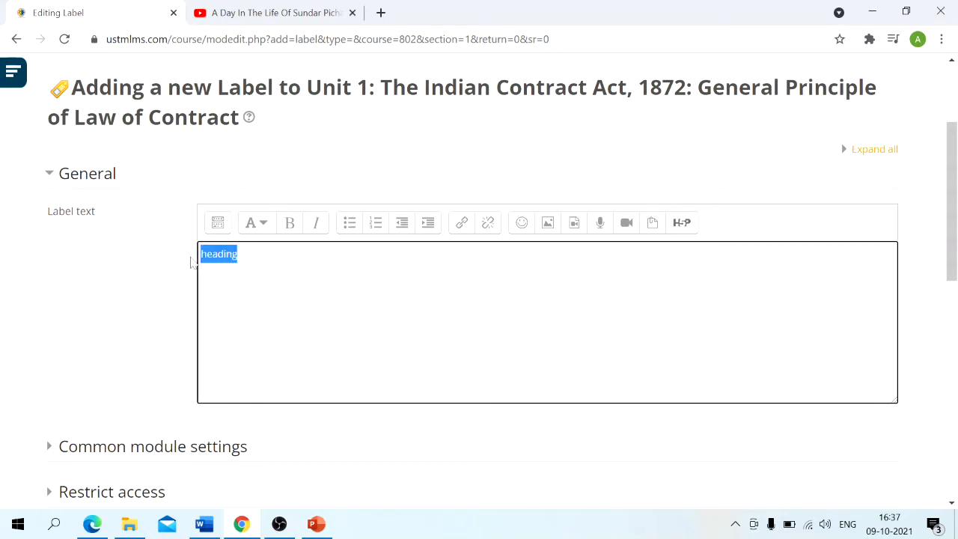
pyautogui.click(253, 222)
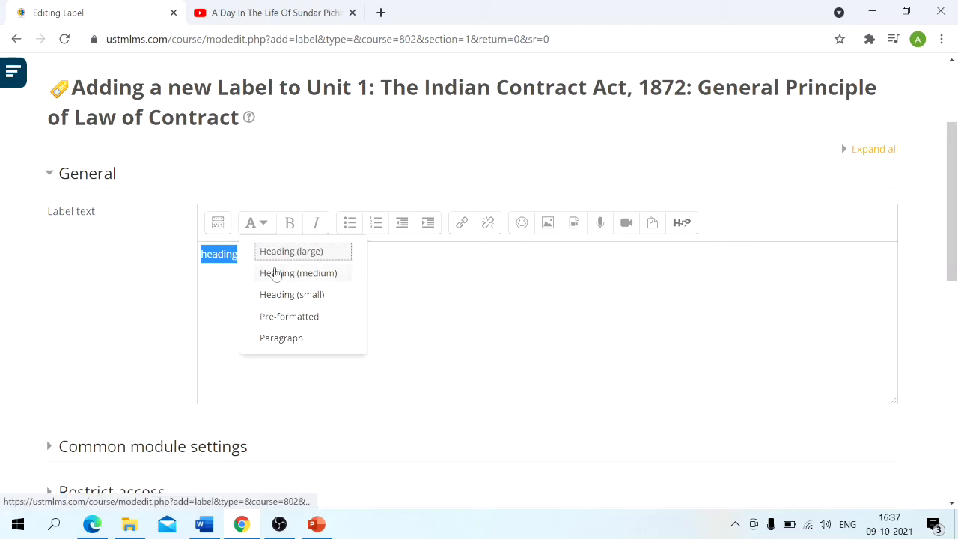
pyautogui.click(271, 272)
pyautogui.click(289, 223)
# - Paste the copied video description as a new paragraph below the heading
pyautogui.press('Right')
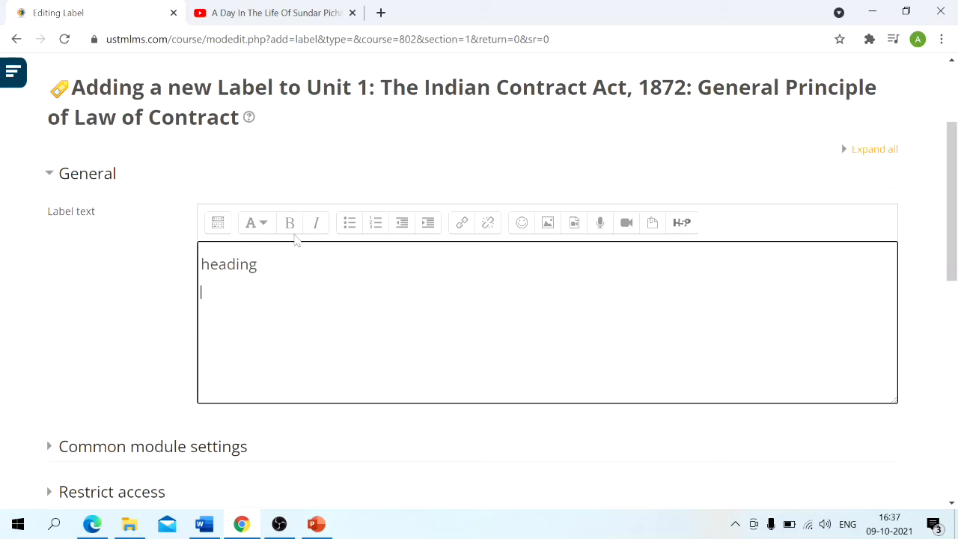
pyautogui.write('A Day In The Life Of Sundar Pichai. Sundar Pichai has one of the most interesting and emotionally appealing stories of rise to stardom in the tech industry. Follow us as we look inside the daily life of the CEO of one of the most powerful companies in the world, as we discover what makes him tick. And be loveable. If you enjoyed it, please, like, comment, and subscribe, it helps us a lot!')
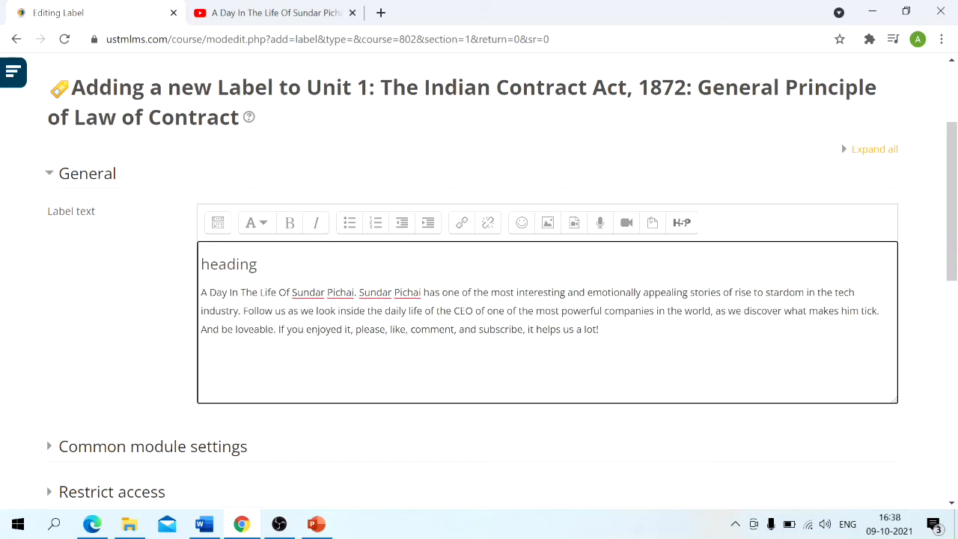
pyautogui.scroll(-1, 479, 300)
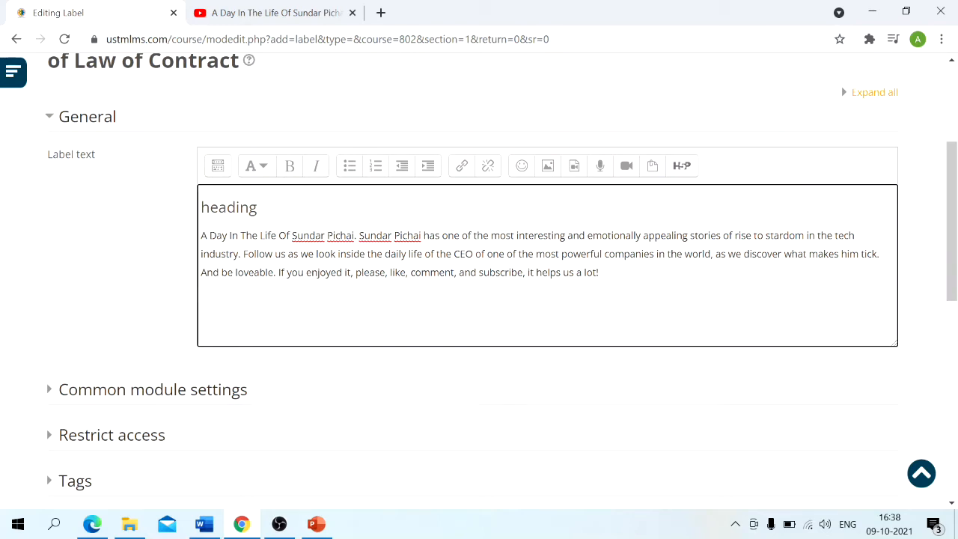
pyautogui.scroll(-1, 479, 299)
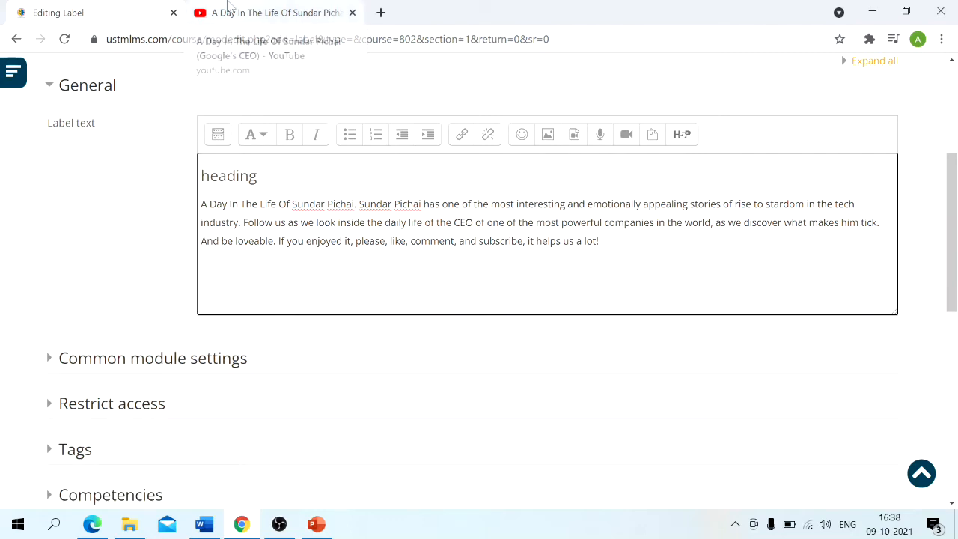
# - Copy the YouTube video's URL and paste it on a new line below the description in the label text
pyautogui.click(228, 11)
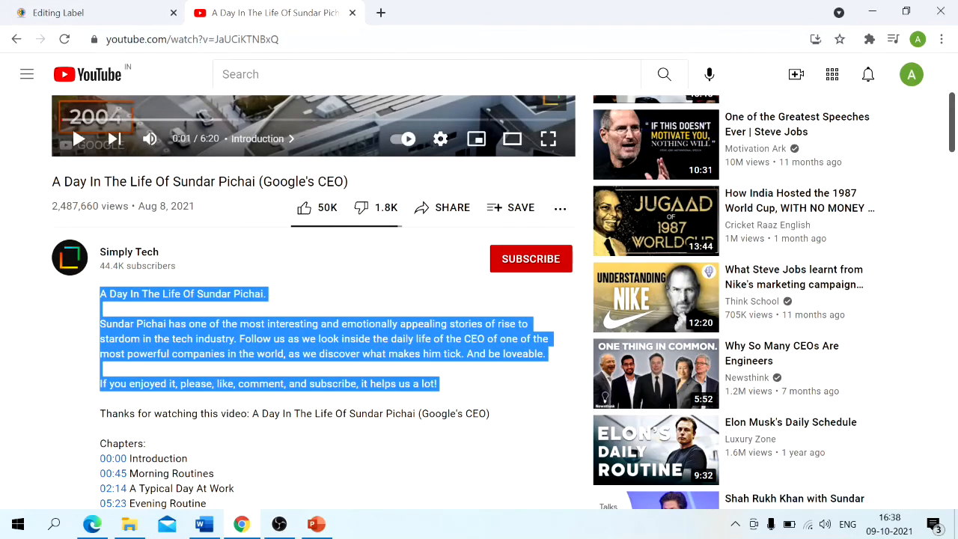
pyautogui.click(187, 40)
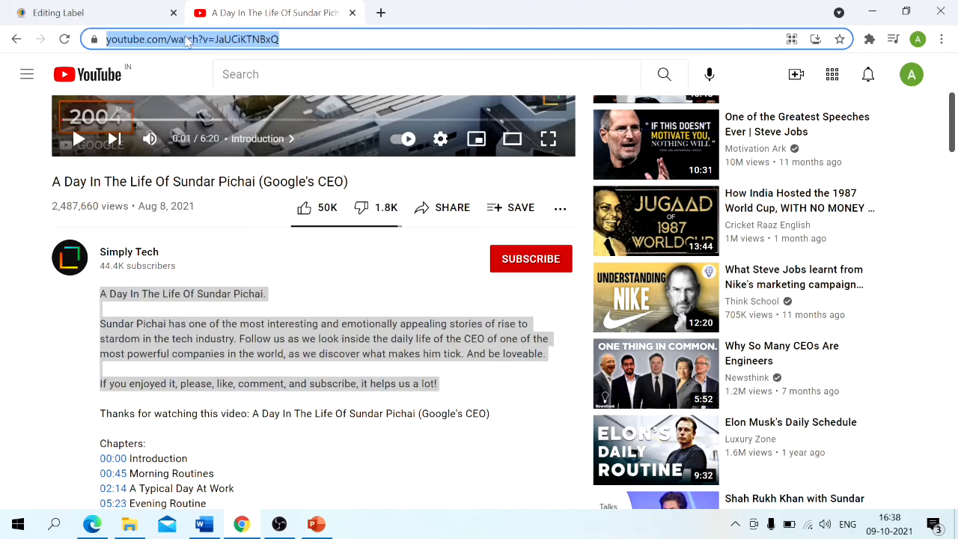
pyautogui.scroll(1, 198, 163)
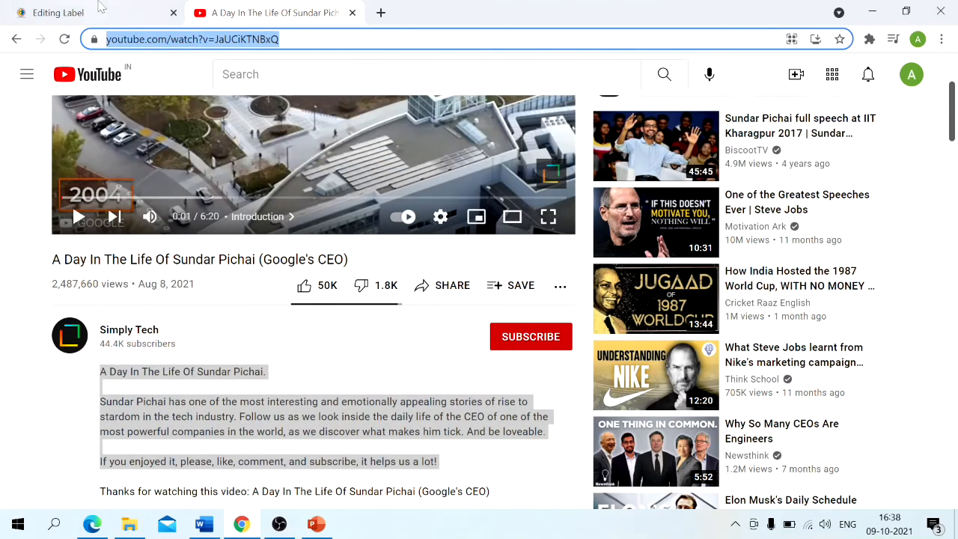
pyautogui.click(100, 13)
pyautogui.write('https://www.youtube.com/watch?v=jaLOKTN8oQ')
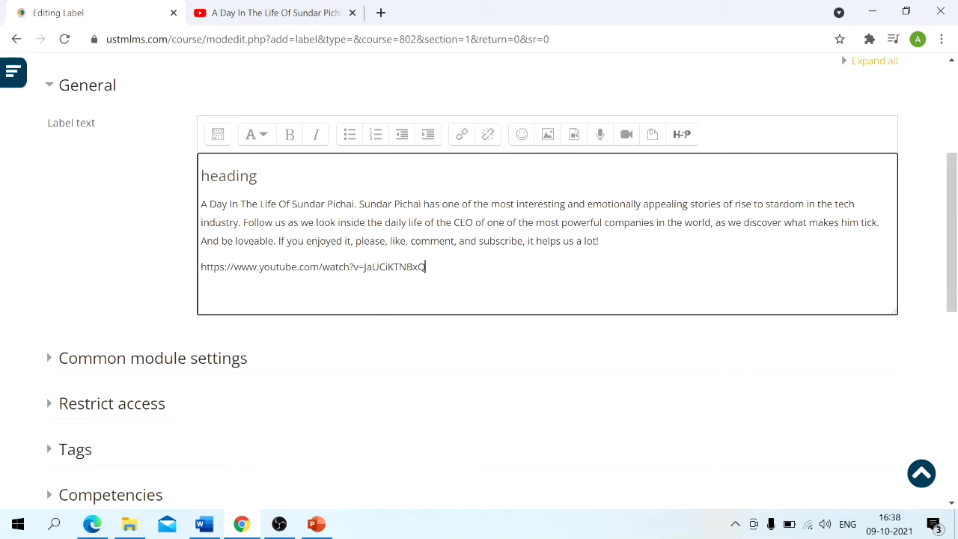
# - Save the label, return to the course, and review the new label with its video in Unit 1
pyautogui.scroll(-4, 265, 255)
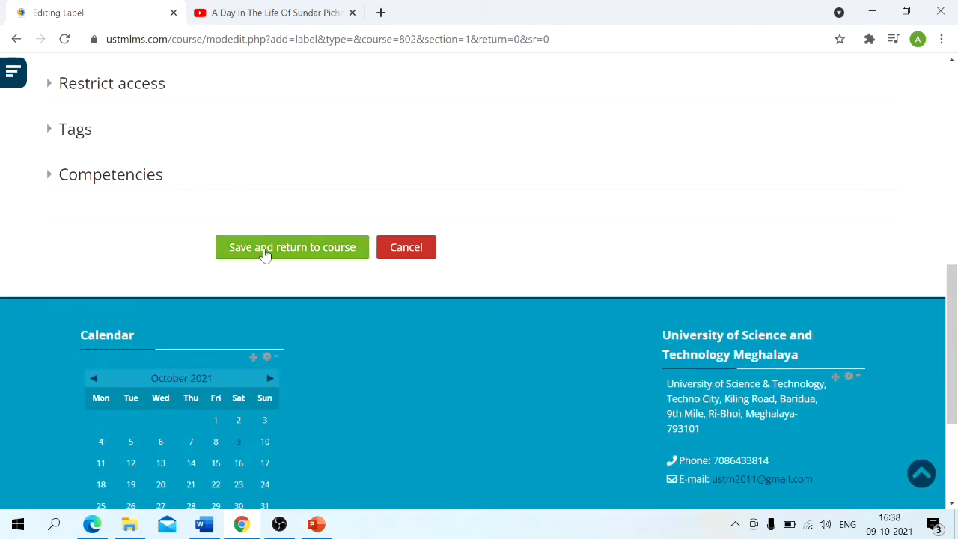
pyautogui.click(265, 255)
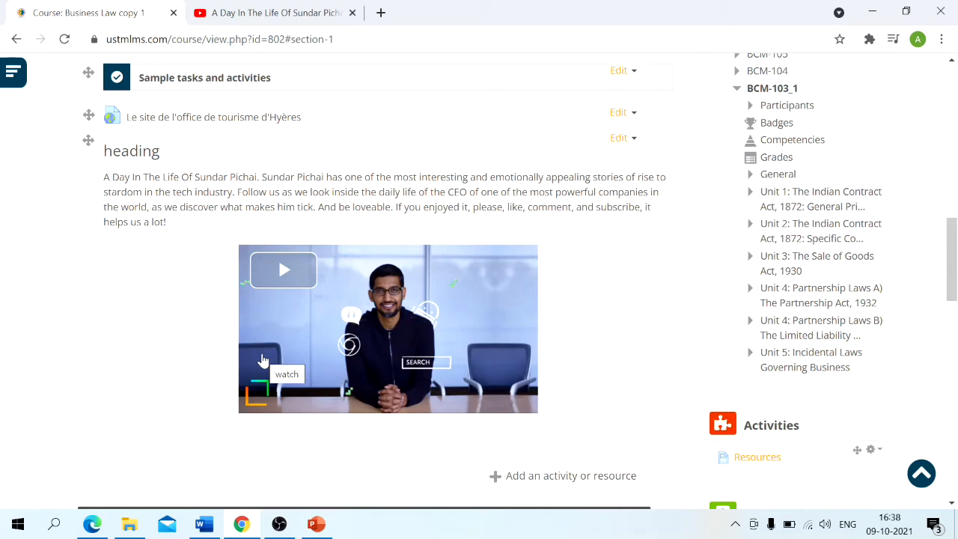
pyautogui.scroll(1, 450, 239)
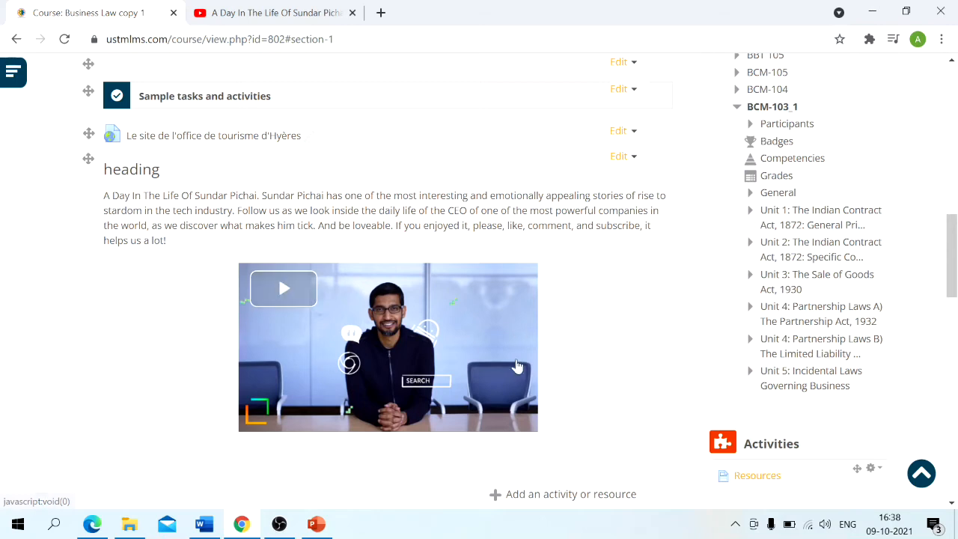
pyautogui.scroll(-1, 516, 370)
pyautogui.scroll(1, 591, 202)
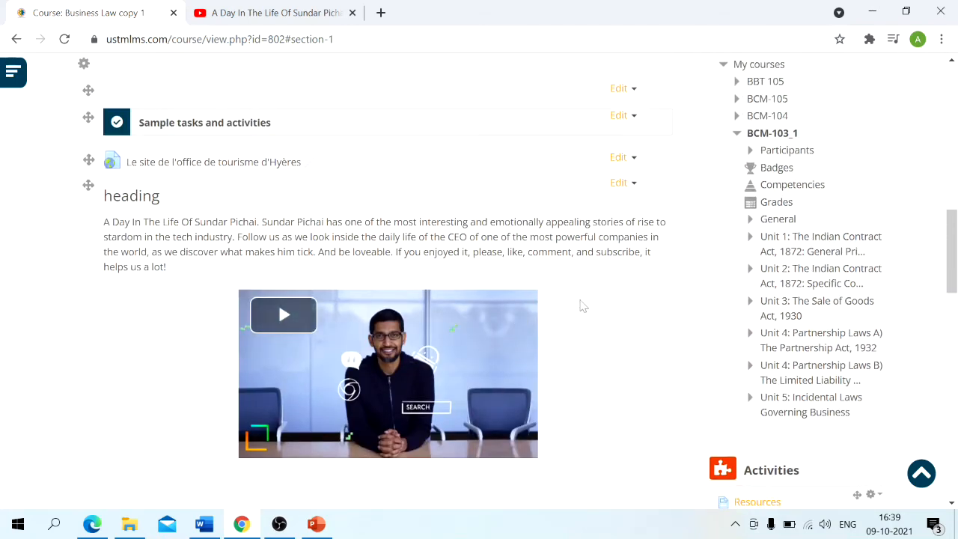
# - Delete the URL resource "Le site de l'office de tourisme d'Hyères" from Unit 1 and confirm the deletion
pyautogui.scroll(-1, 471, 404)
pyautogui.scroll(1, 472, 404)
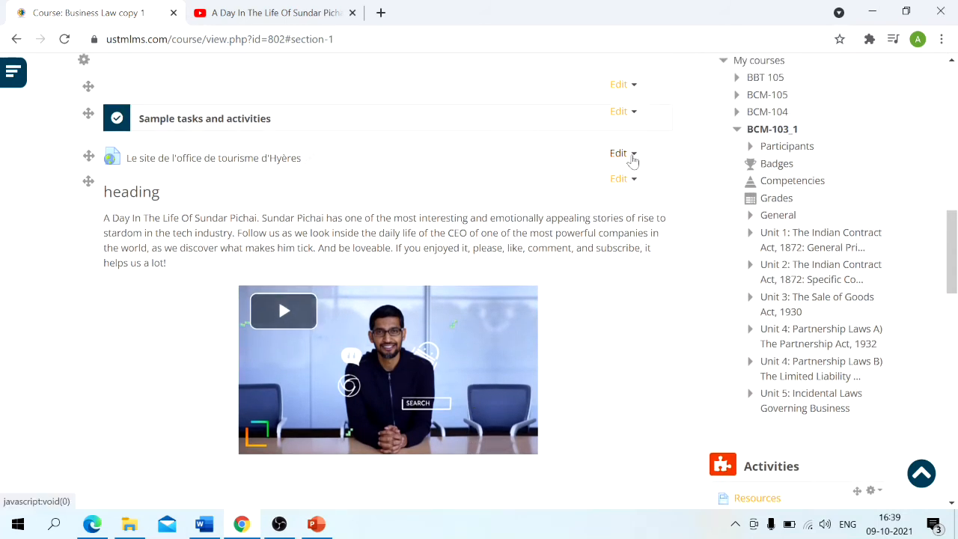
pyautogui.scroll(1, 633, 161)
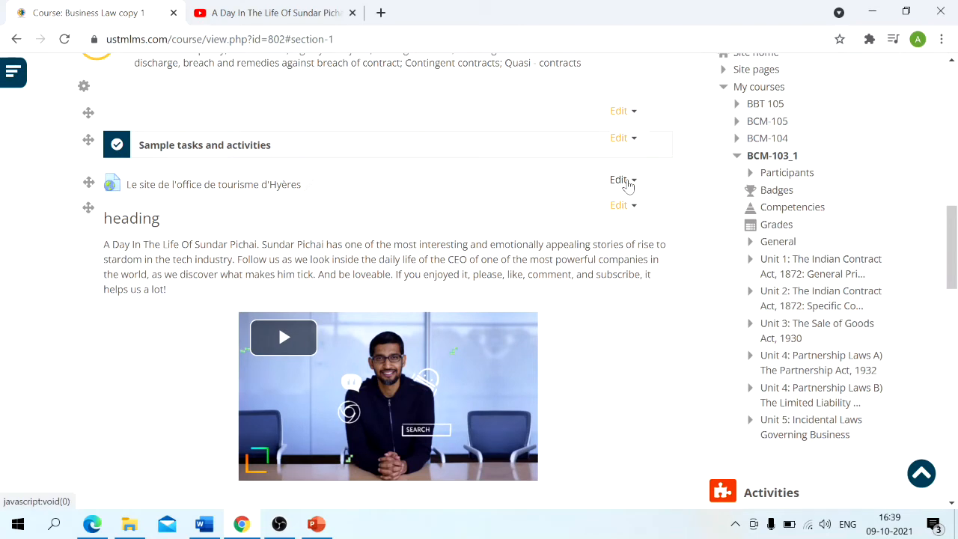
pyautogui.click(626, 181)
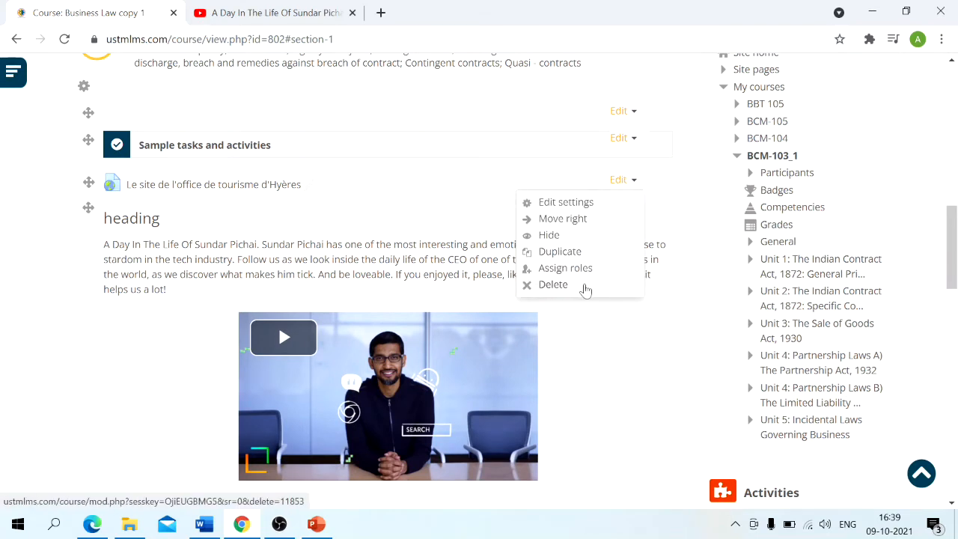
pyautogui.click(553, 284)
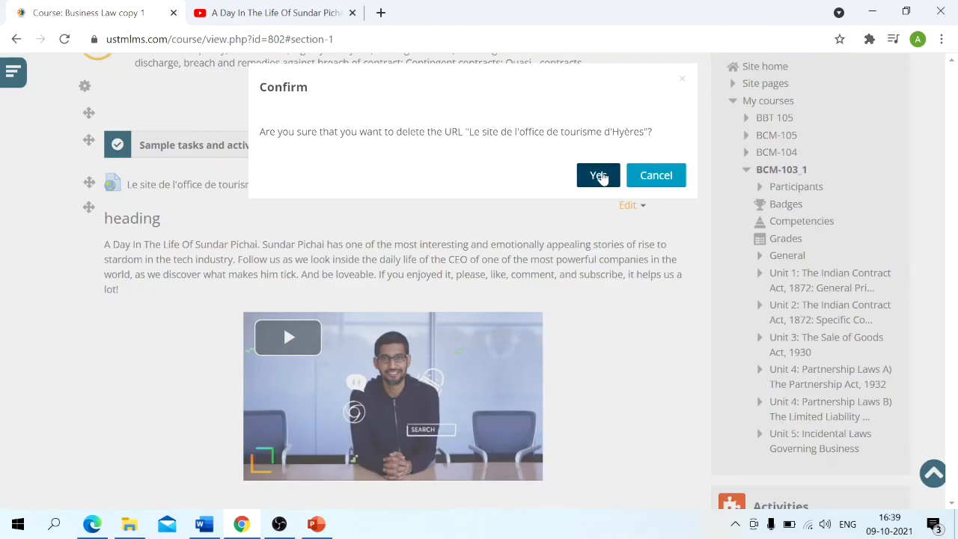
pyautogui.click(600, 176)
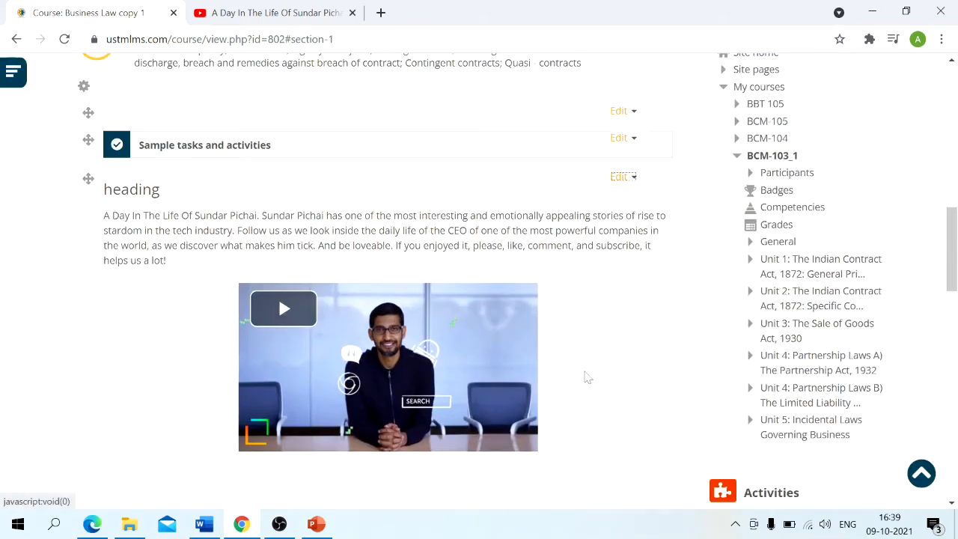
# - Turn editing off for the Business Law course and return to the Unit 1 content
pyautogui.scroll(10, 588, 378)
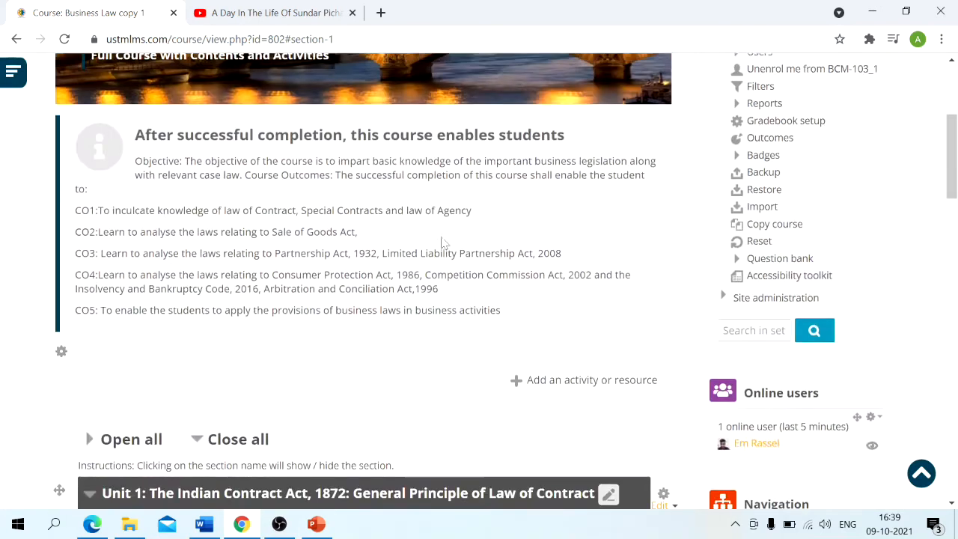
pyautogui.click(782, 206)
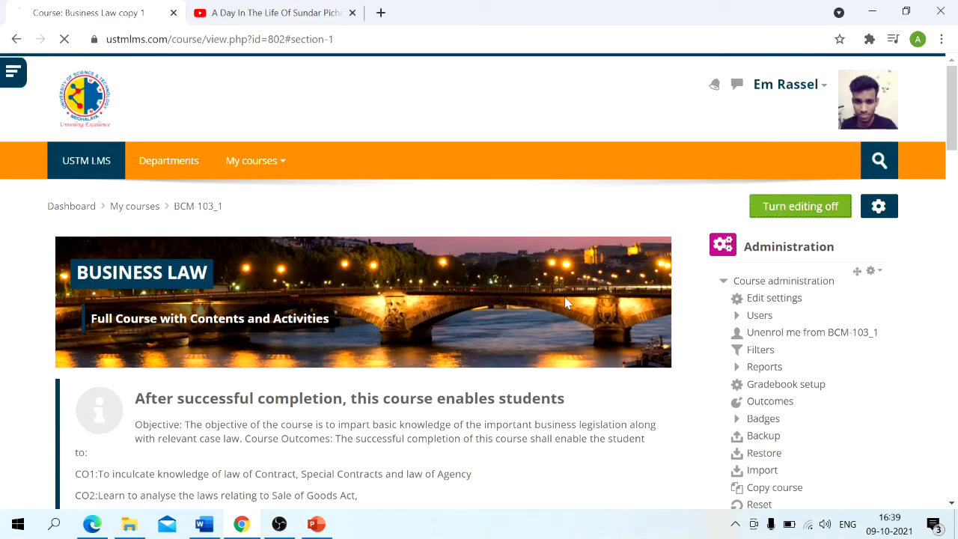
pyautogui.scroll(-5, 566, 303)
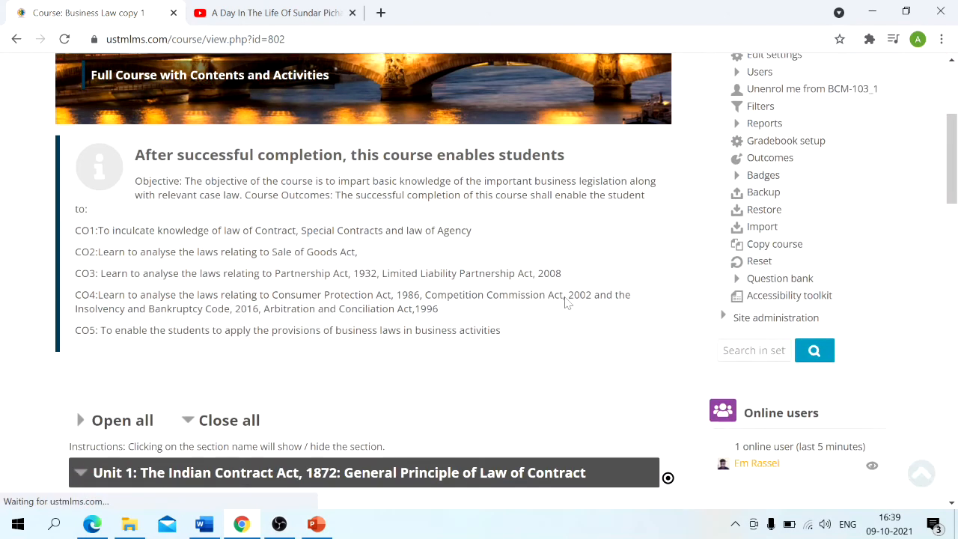
pyautogui.scroll(-3, 141, 402)
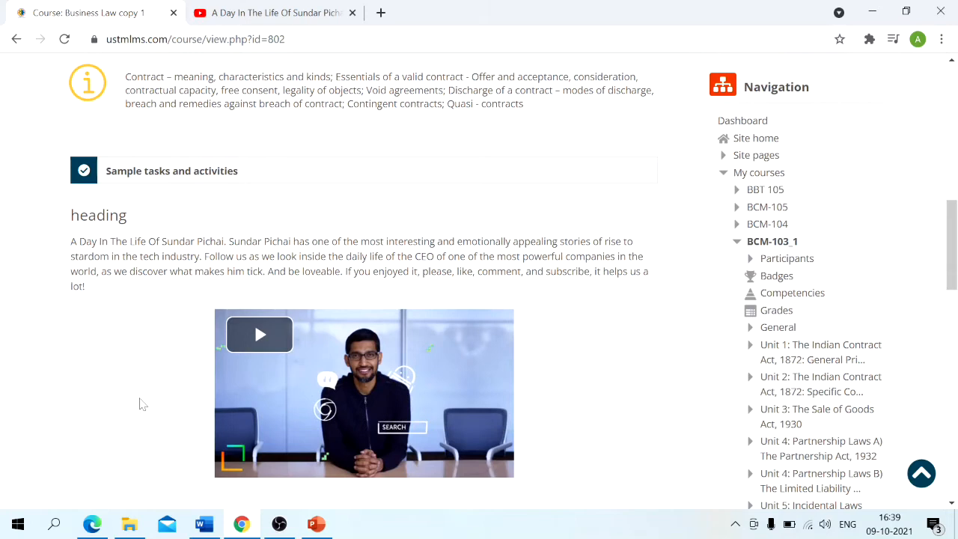
# - Examine how the Sample tasks and activities label, heading, description and embedded video are laid out in Unit 1 with editing off
pyautogui.scroll(-1, 142, 404)
pyautogui.scroll(2, 143, 365)
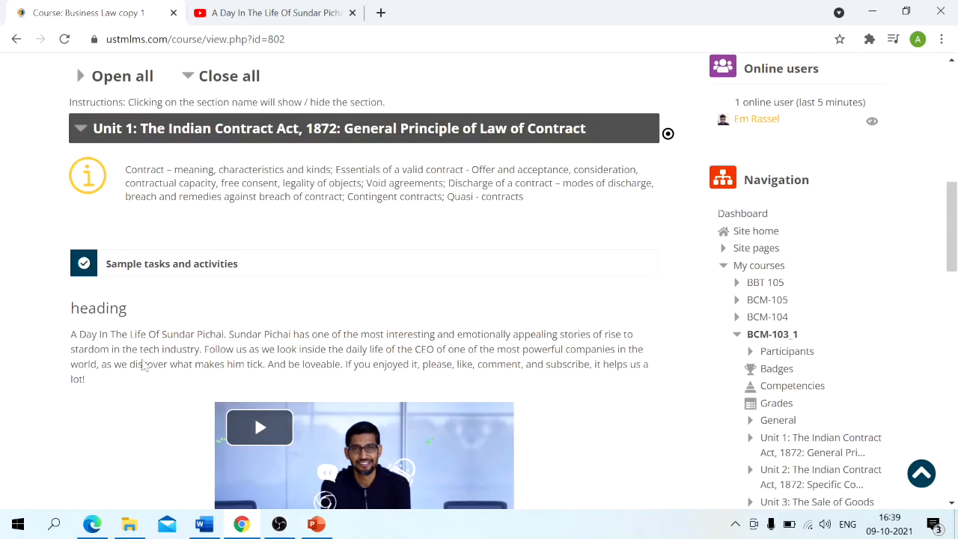
pyautogui.scroll(-1, 144, 365)
pyautogui.scroll(-1, 199, 144)
pyautogui.scroll(1, 198, 144)
pyautogui.scroll(2, 198, 144)
pyautogui.scroll(-2, 135, 217)
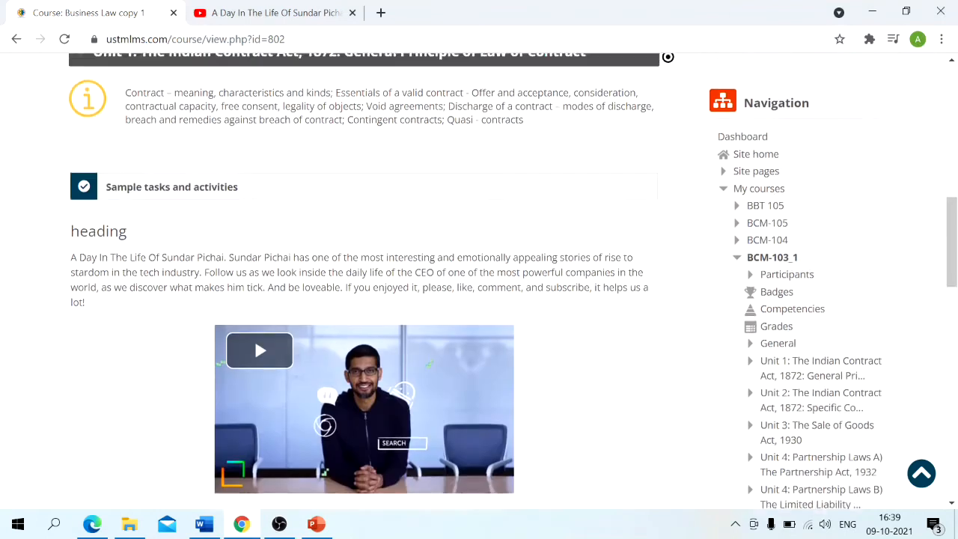
pyautogui.scroll(-1, 135, 219)
pyautogui.scroll(1, 133, 219)
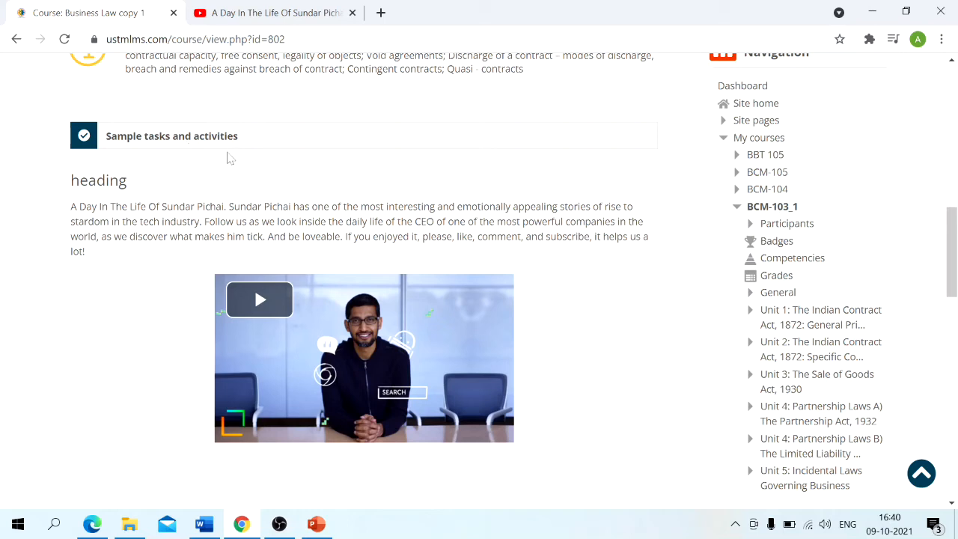
# - Turn course editing back on and move the "Sample tasks and activities" label below the video label in Unit 1
pyautogui.scroll(10, 232, 152)
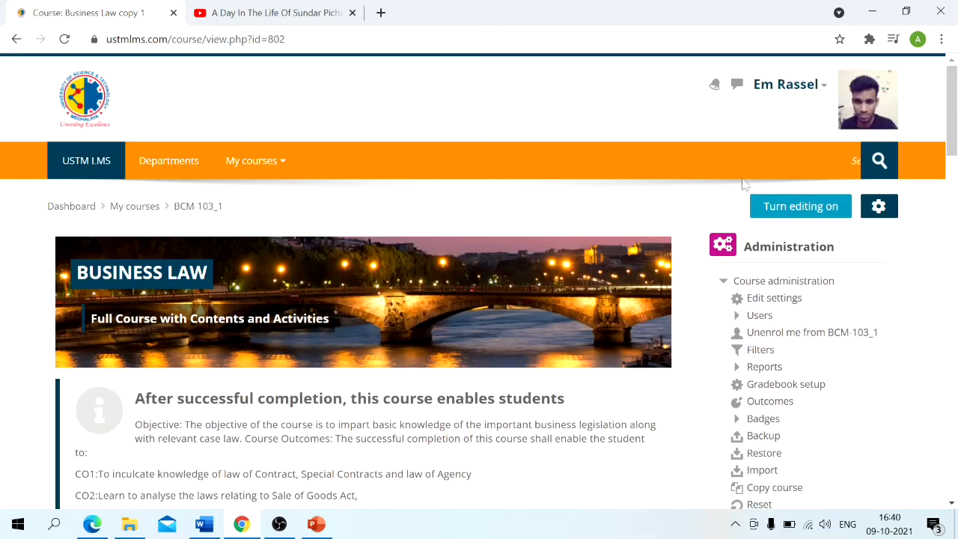
pyautogui.click(768, 207)
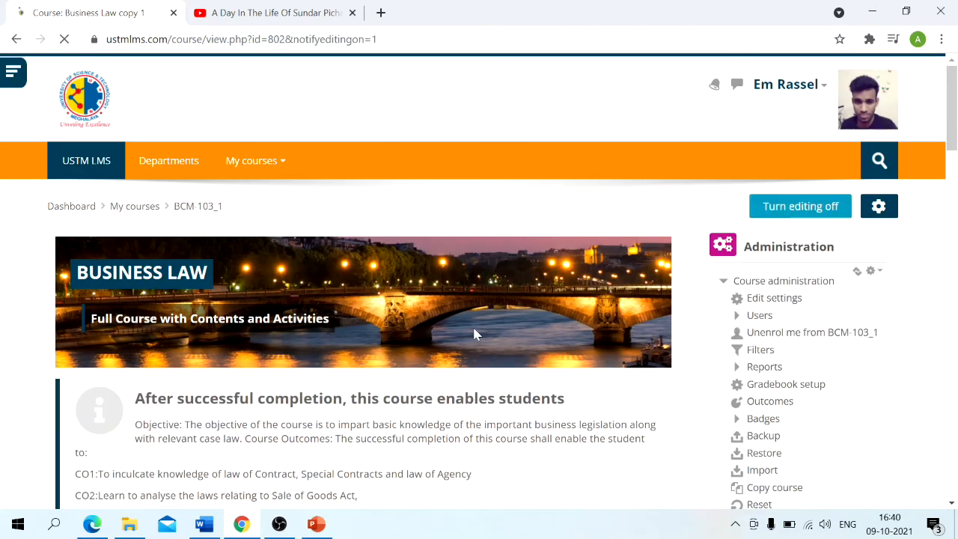
pyautogui.scroll(-10, 474, 335)
pyautogui.moveTo(90, 204); pyautogui.dragTo(112, 406)
# - Turn course editing off again and go back down to Unit 1 in the normal course view
pyautogui.scroll(10, 213, 465)
pyautogui.click(784, 205)
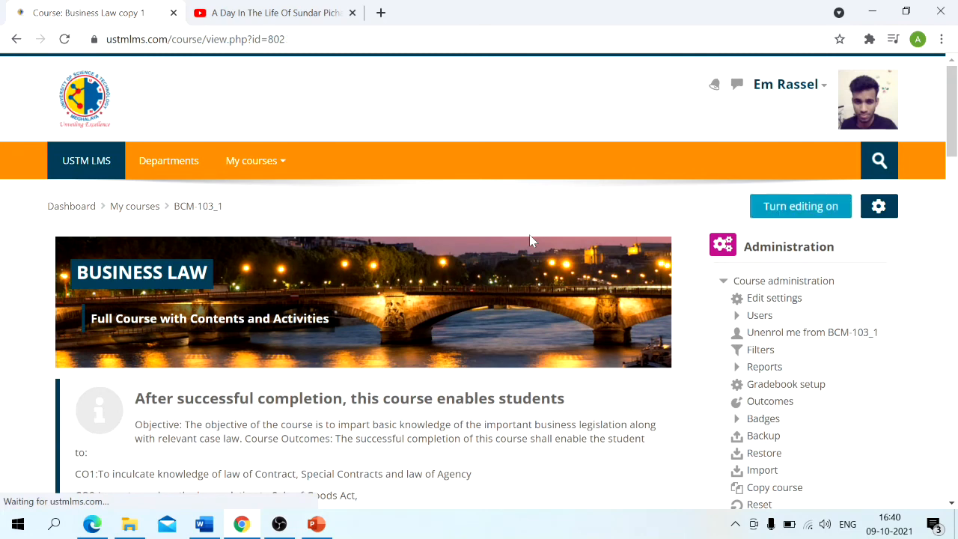
pyautogui.scroll(-12, 530, 241)
# - Review the order of the heading, description, video and "Sample tasks and activities" label in Unit 1
pyautogui.scroll(1, 529, 241)
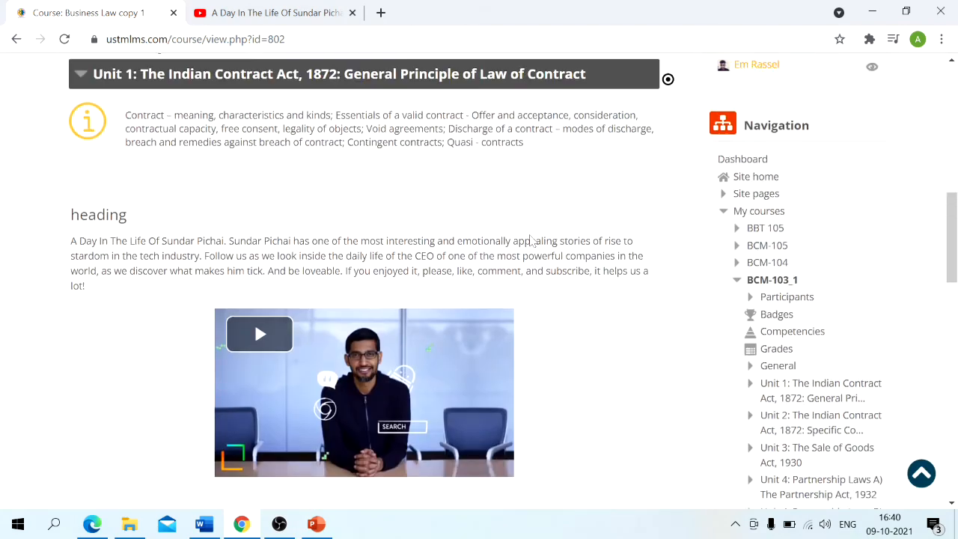
pyautogui.scroll(-2, 421, 244)
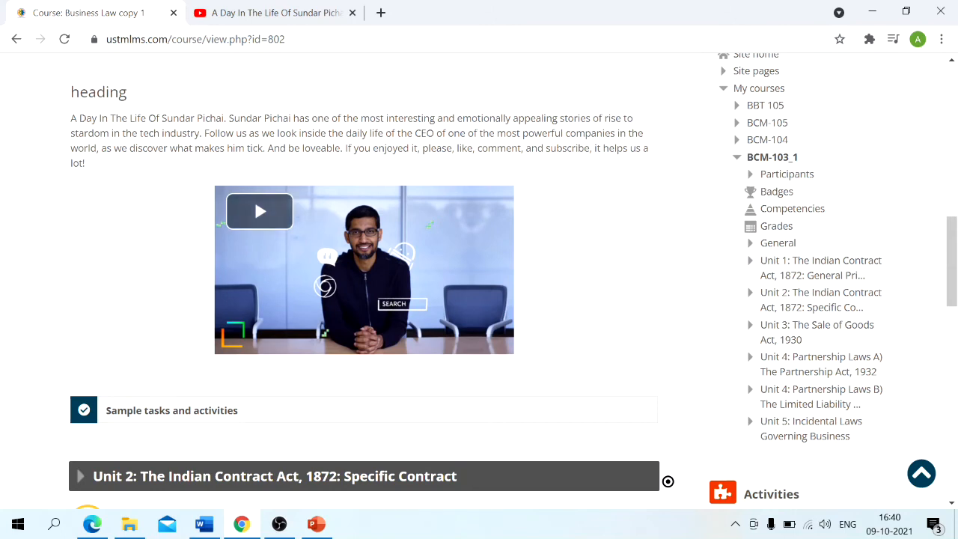
pyautogui.scroll(1, 103, 120)
pyautogui.scroll(2, 253, 342)
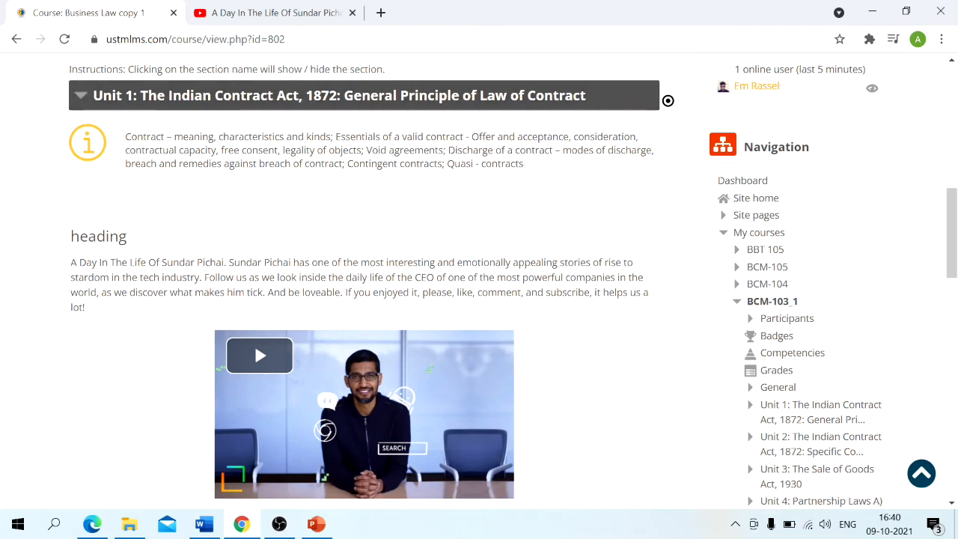
pyautogui.scroll(-2, 63, 299)
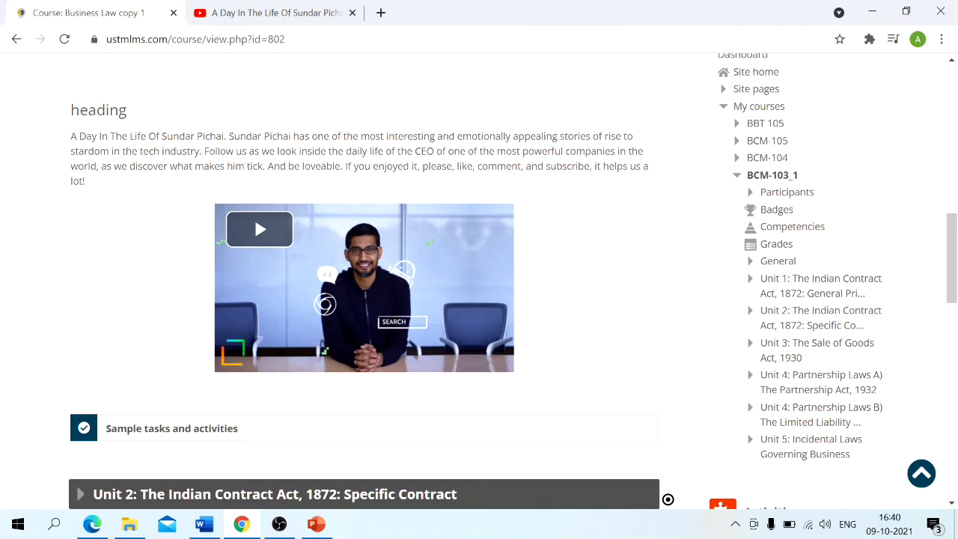
pyautogui.scroll(-1, 339, 193)
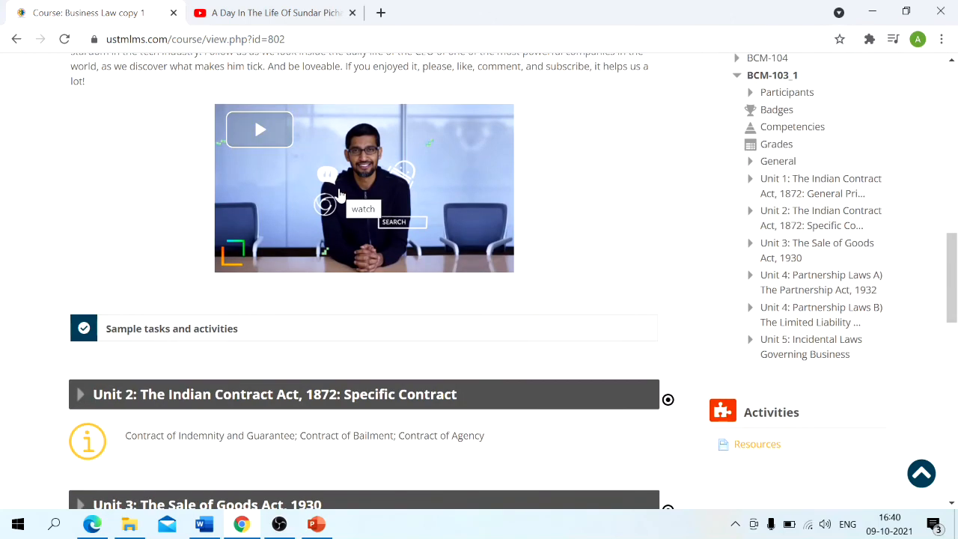
pyautogui.scroll(1, 340, 193)
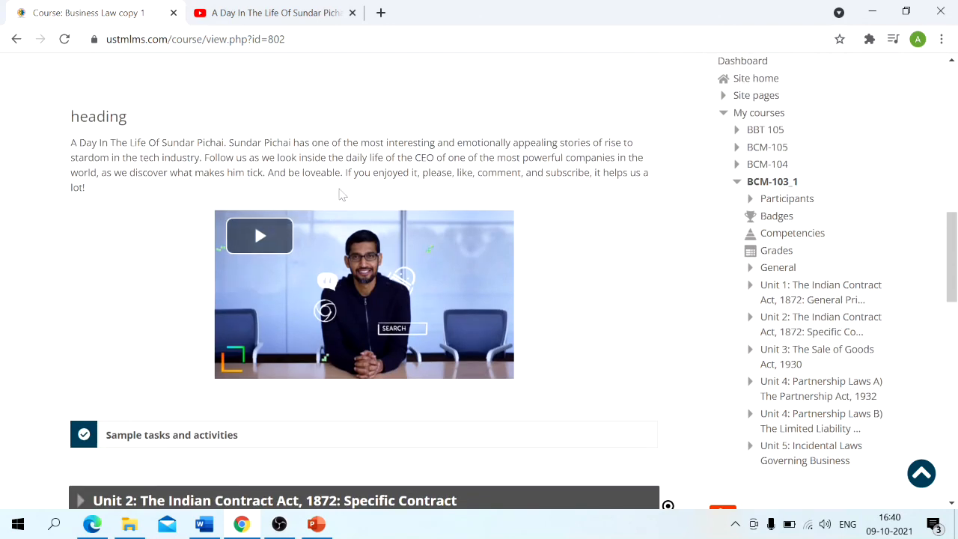
pyautogui.scroll(-1, 339, 193)
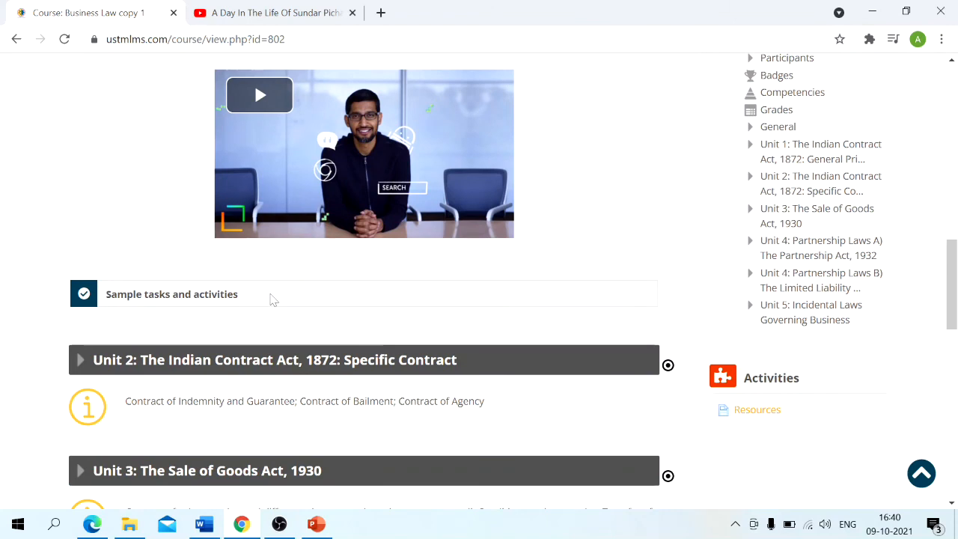